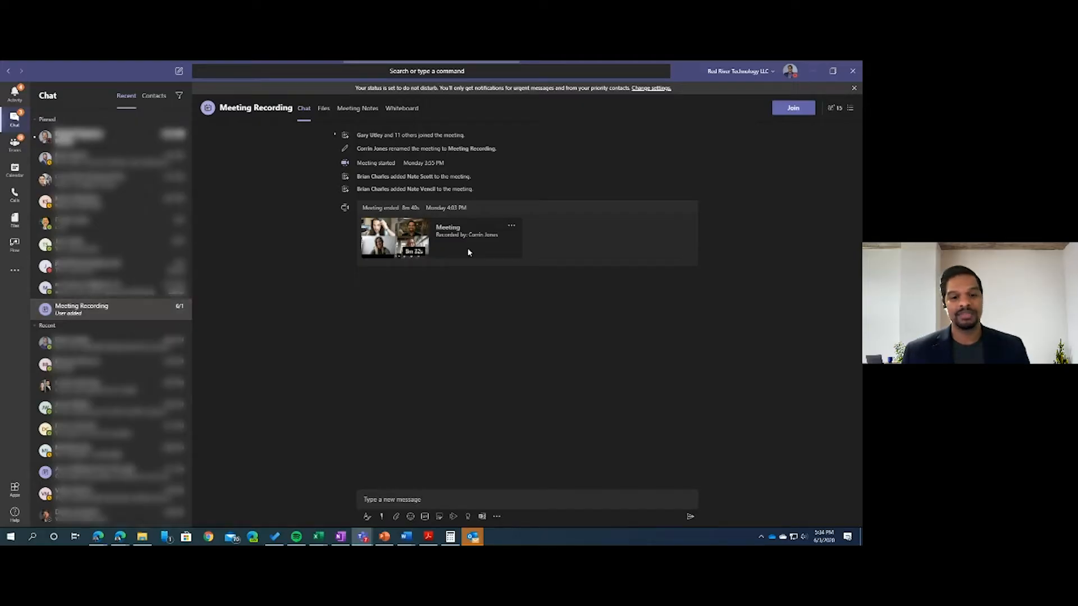
Play the meeting recording from its thumbnail in the Meeting Recording chat.
left_click(403, 244)
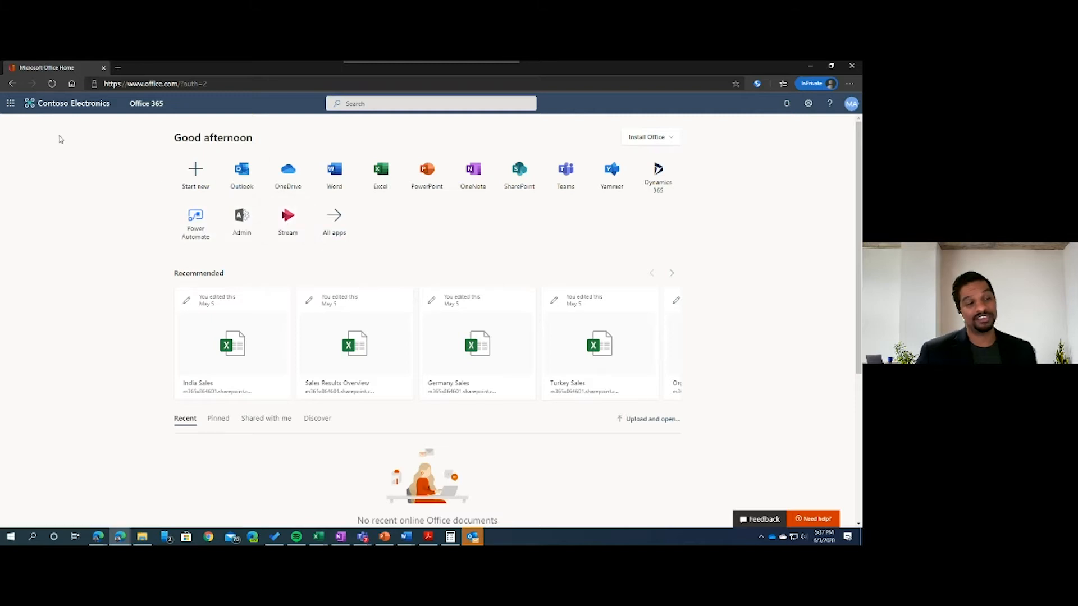
Launch Microsoft Stream from the Office 365 app launcher's All apps list.
left_click(11, 104)
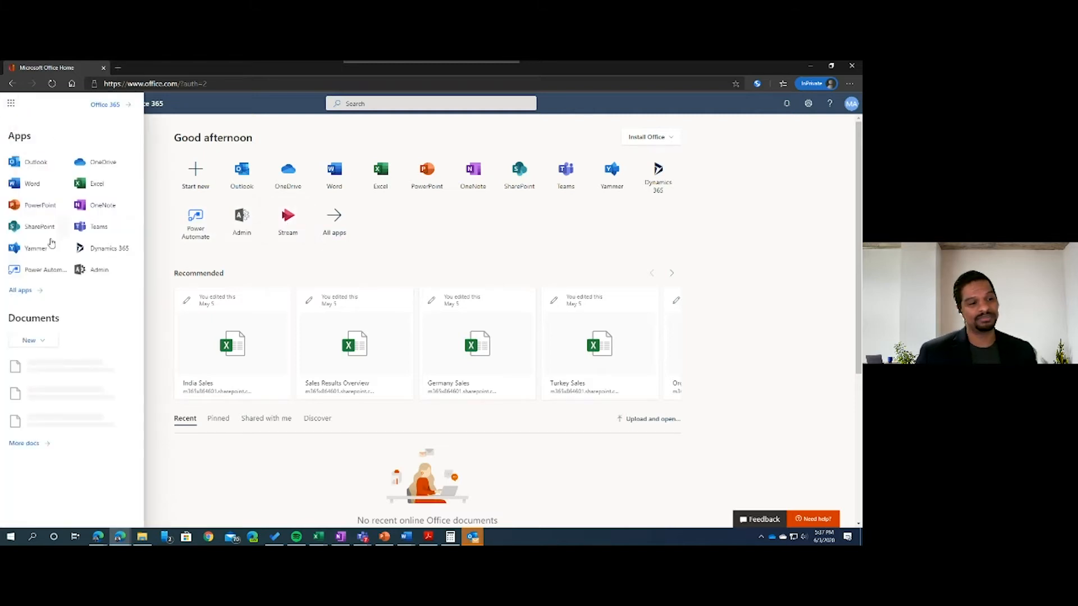
left_click(24, 291)
type("stre")
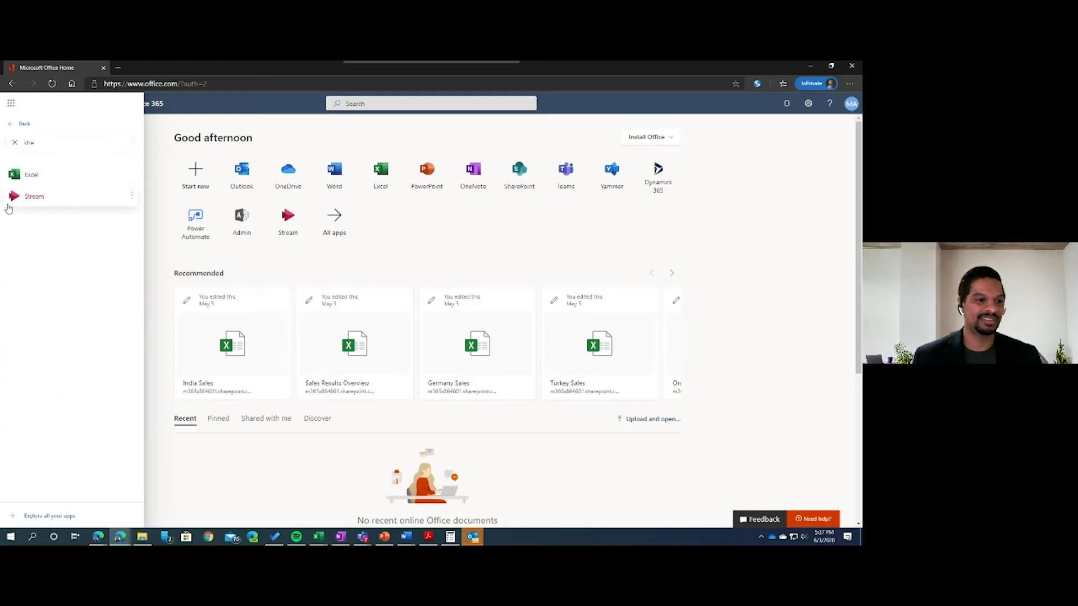
left_click(34, 196)
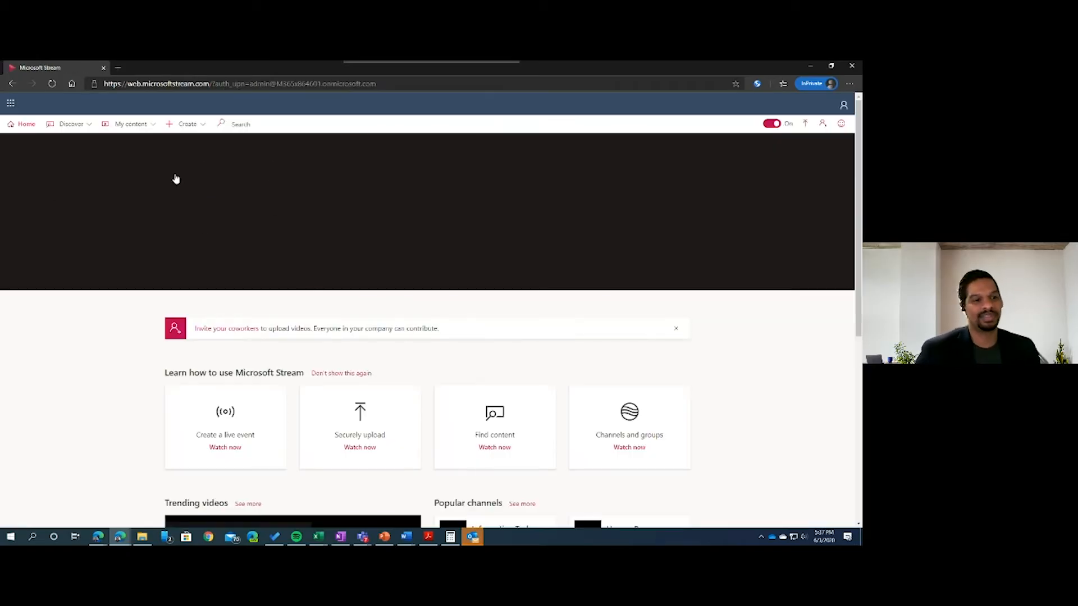
Show My content Videos, listing the single 'This is a Power Point Test' video.
left_click(135, 124)
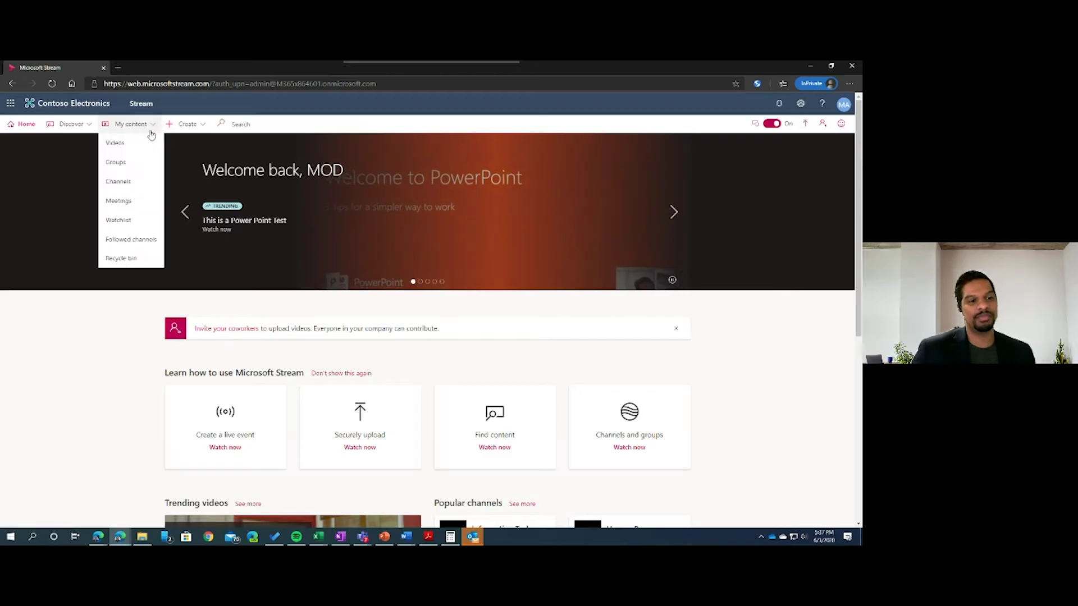
left_click(115, 143)
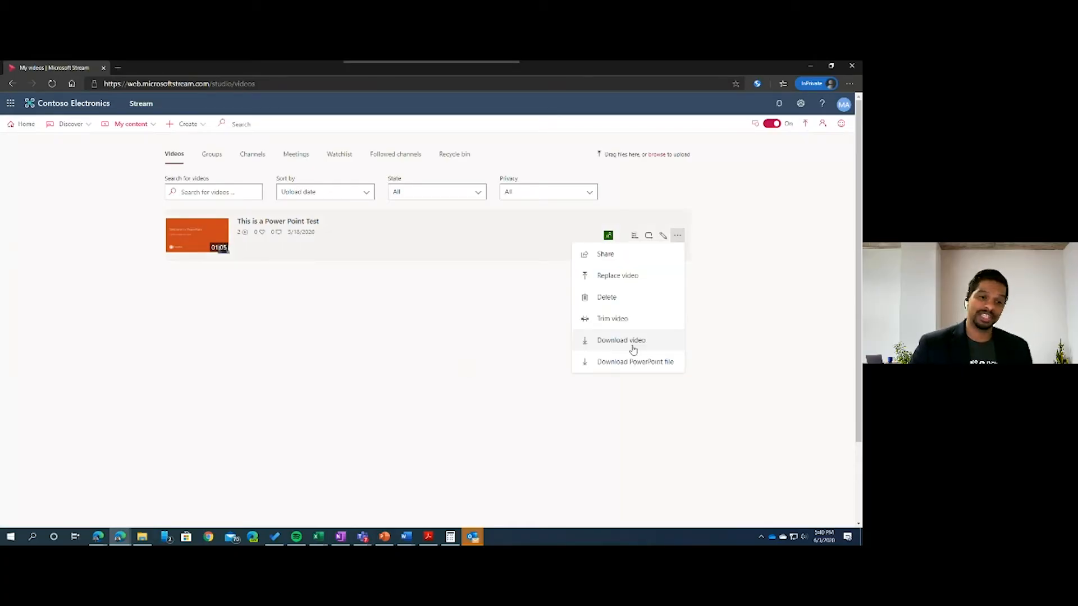
Show My content Meetings, which lists no meeting recordings yet.
left_click(153, 126)
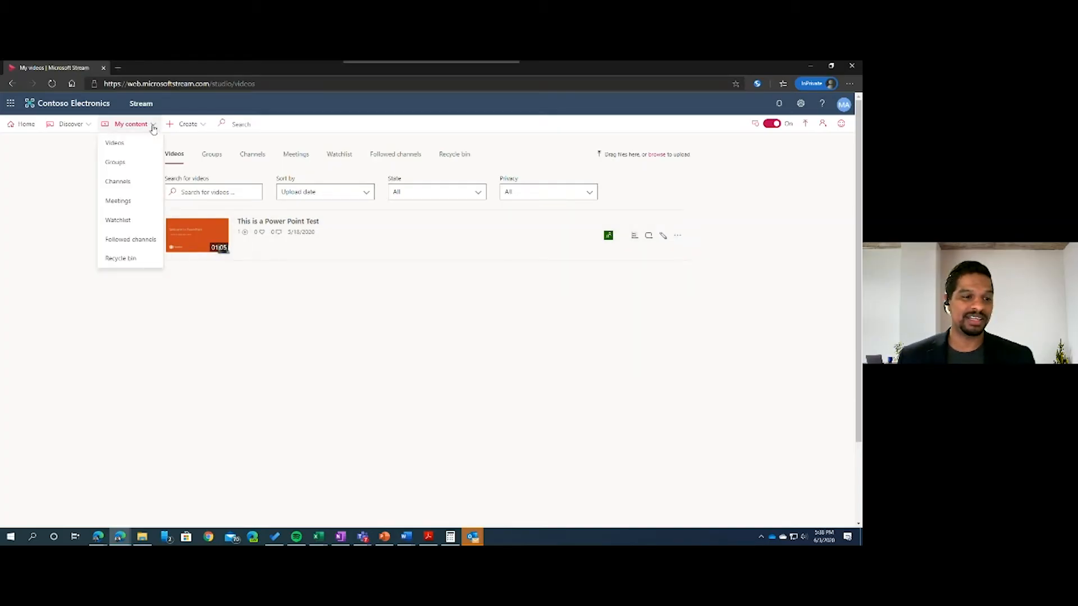
left_click(124, 204)
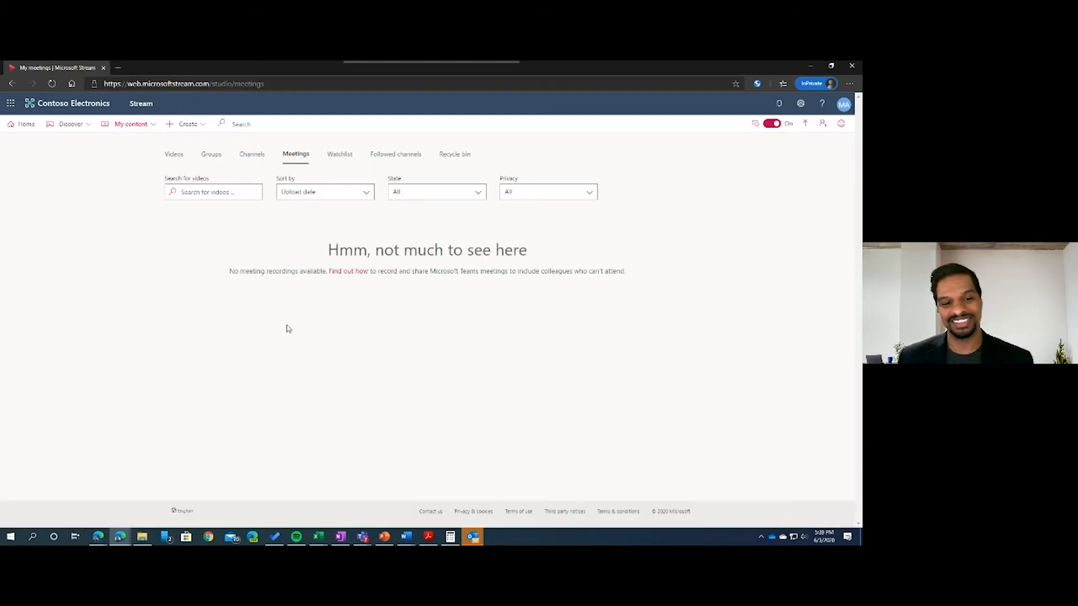